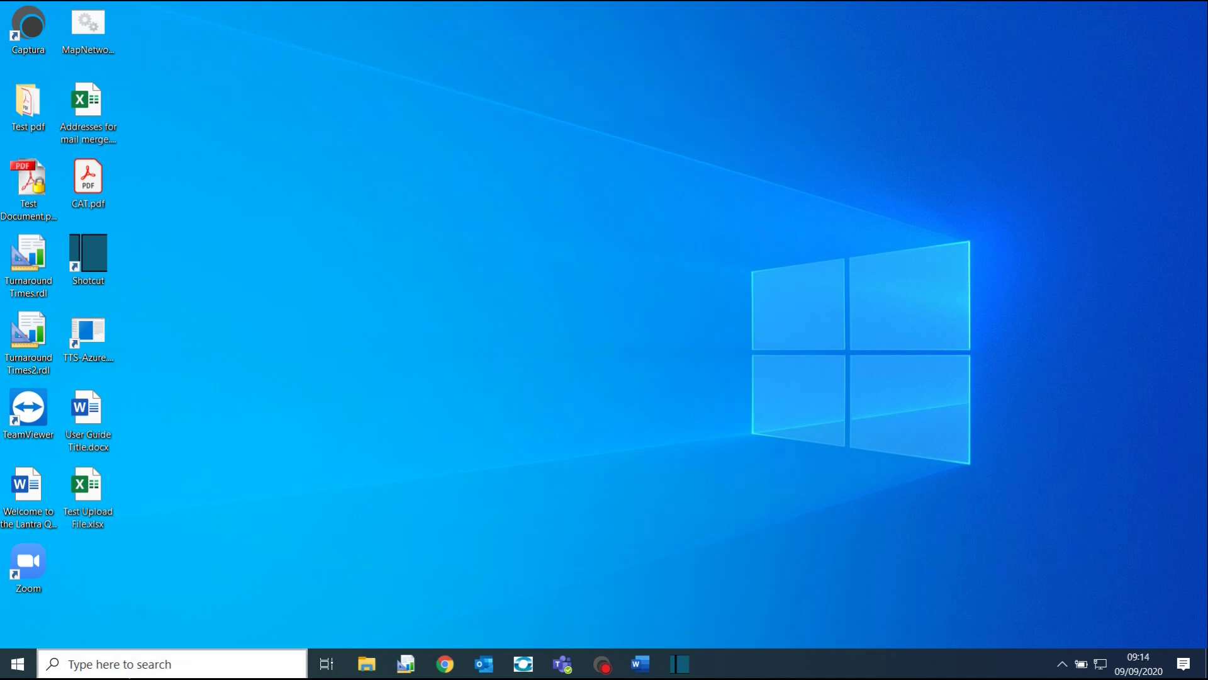
# Search Windows for 'chrome' from the taskbar search box
pyautogui.click(99, 666)
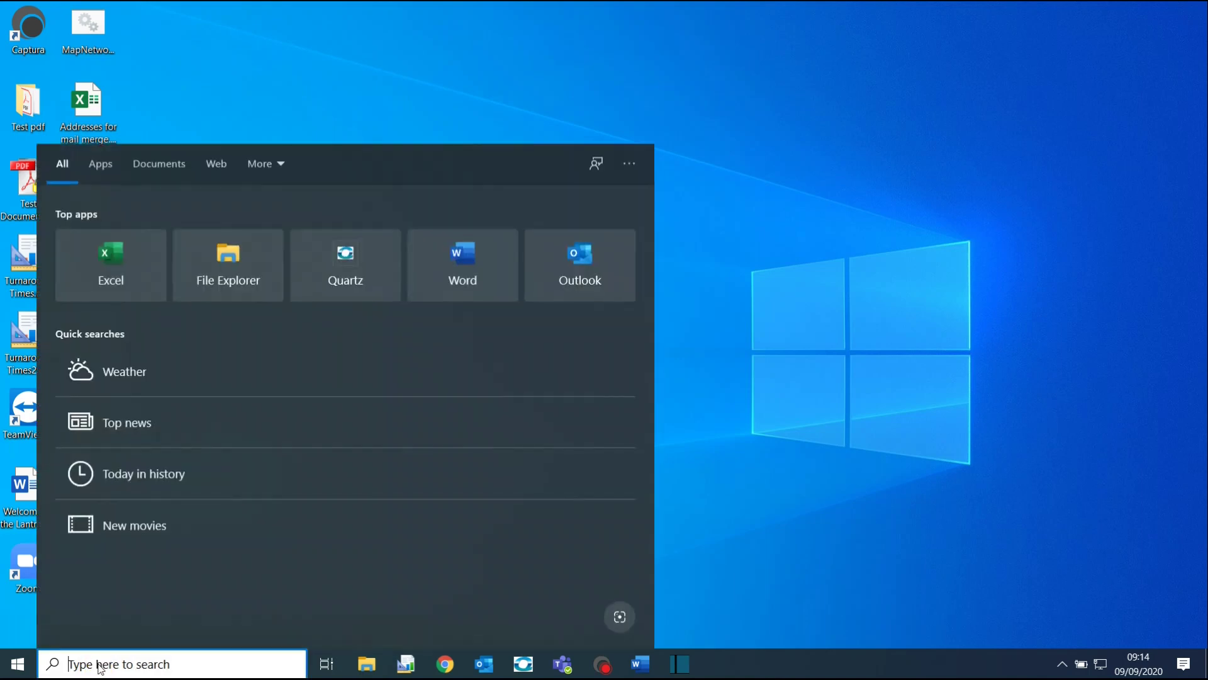
pyautogui.write('ch')
pyautogui.write('rome')
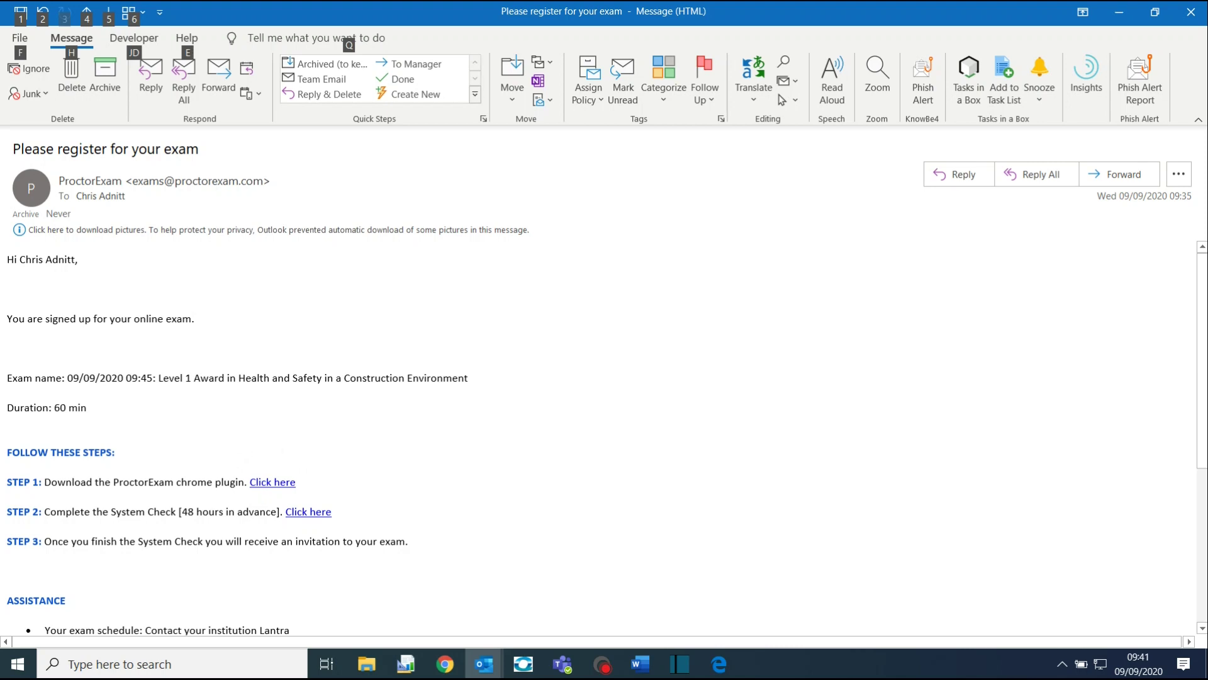
# Copy the STEP 1 Chrome Web Store link from the exam email and switch to Chrome
pyautogui.scroll(-5, 604, 441)
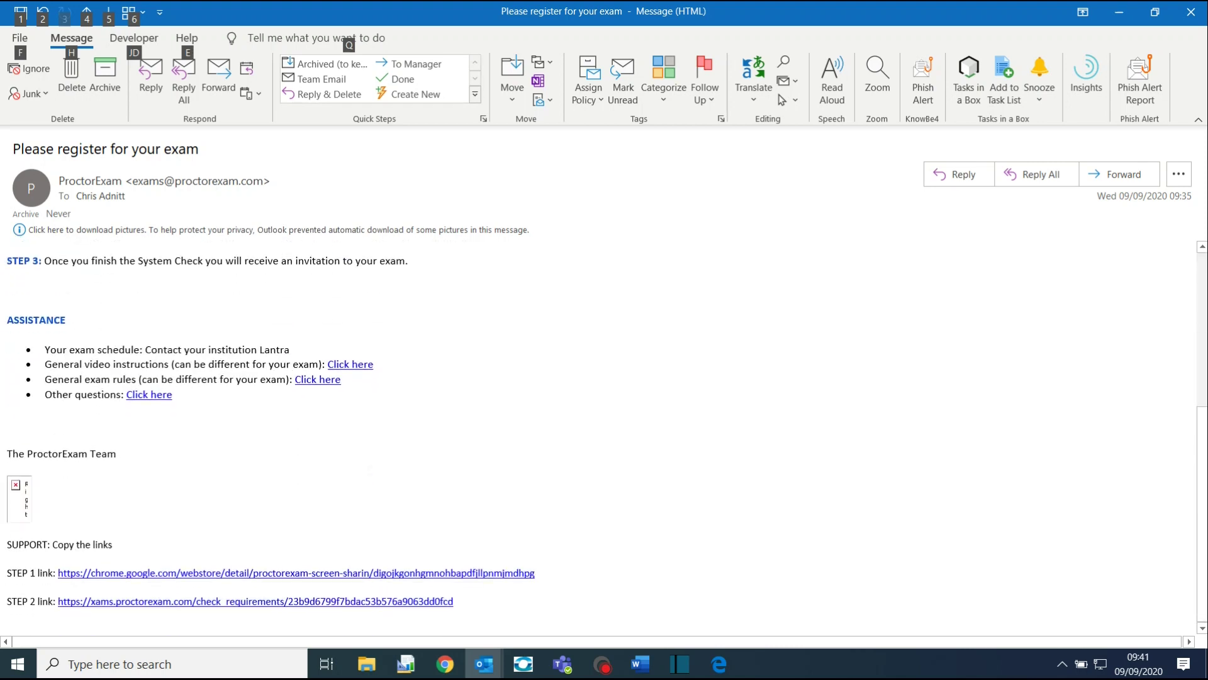
pyautogui.moveTo(535, 573); pyautogui.dragTo(56, 574)
pyautogui.rightClick(81, 572)
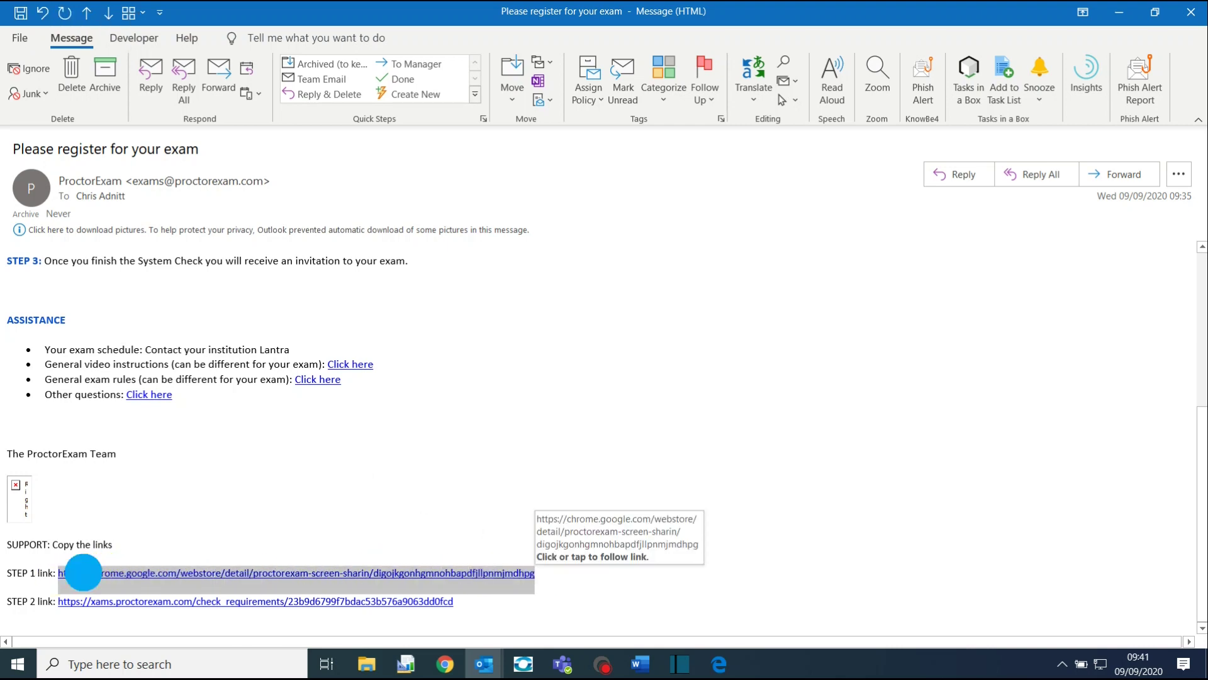
pyautogui.click(159, 465)
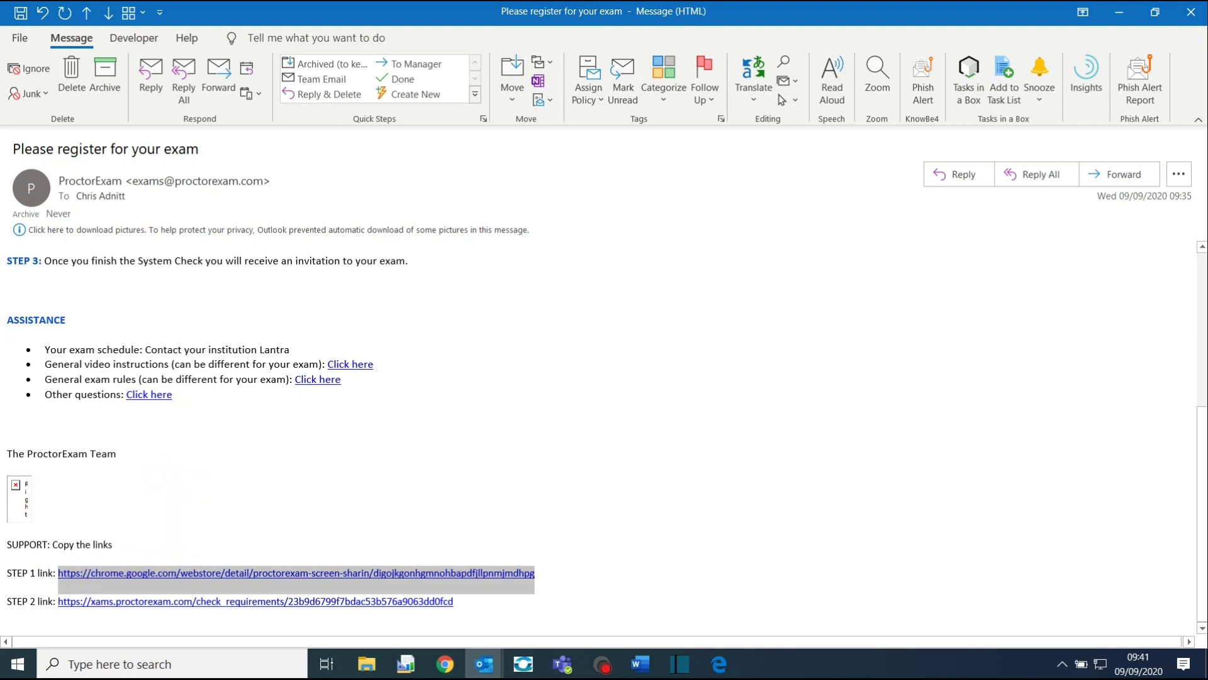
pyautogui.hotkey('alt', 'Tab')
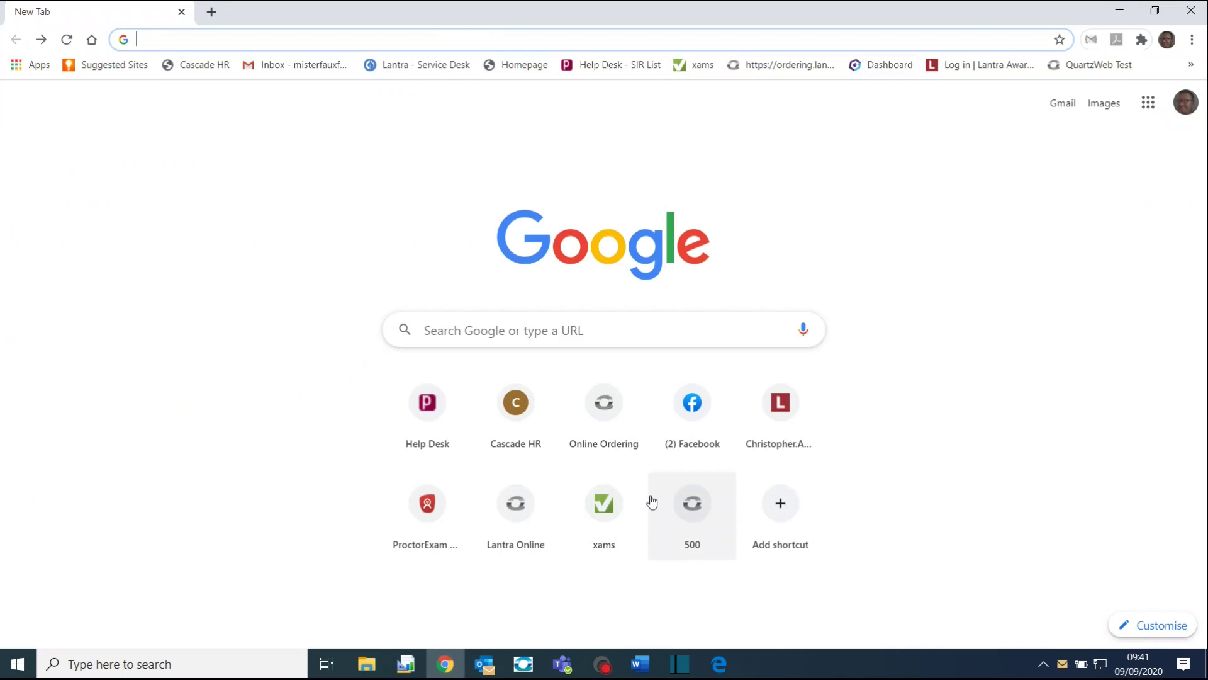
# Open the copied STEP 1 link and add the ProctorExam Screen Sharing extension to Chrome
pyautogui.rightClick(149, 36)
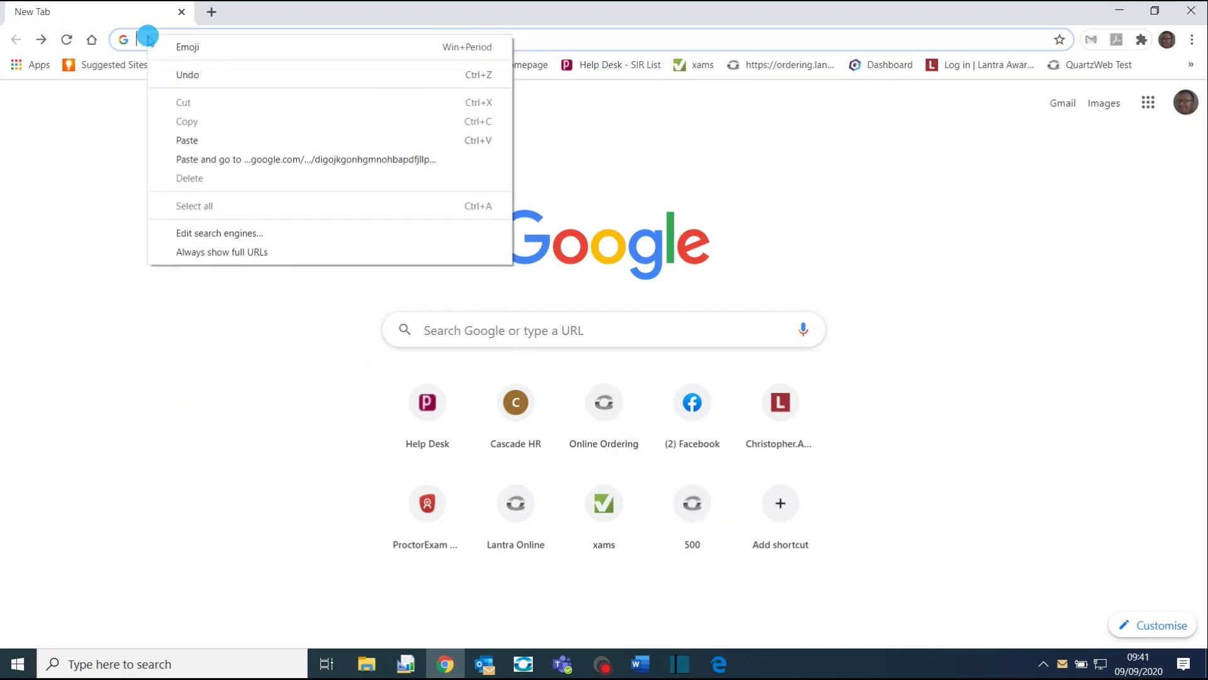
pyautogui.click(192, 138)
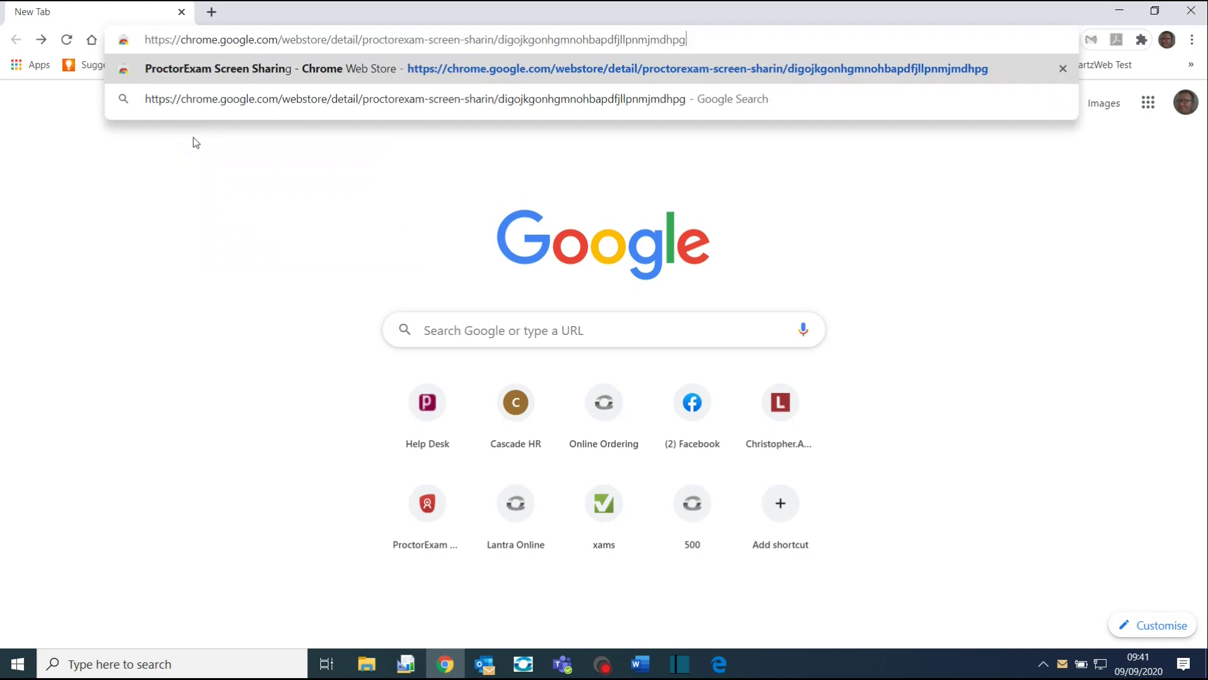
pyautogui.press('Return')
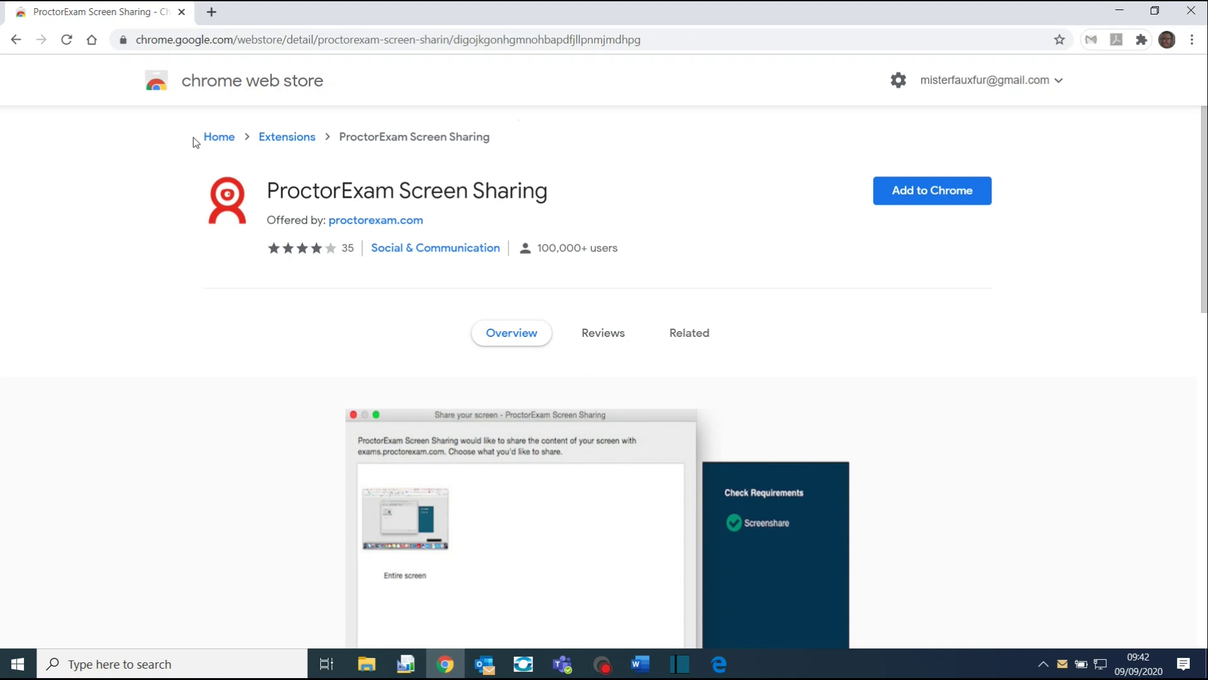
pyautogui.click(940, 206)
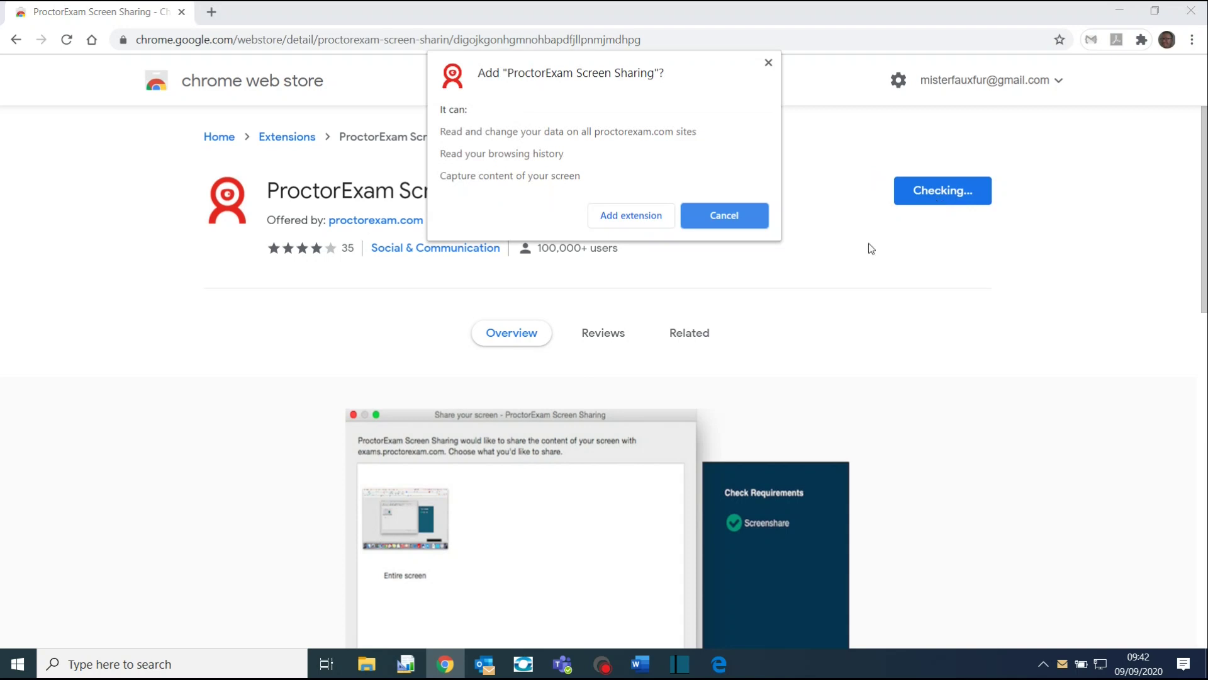
pyautogui.click(632, 217)
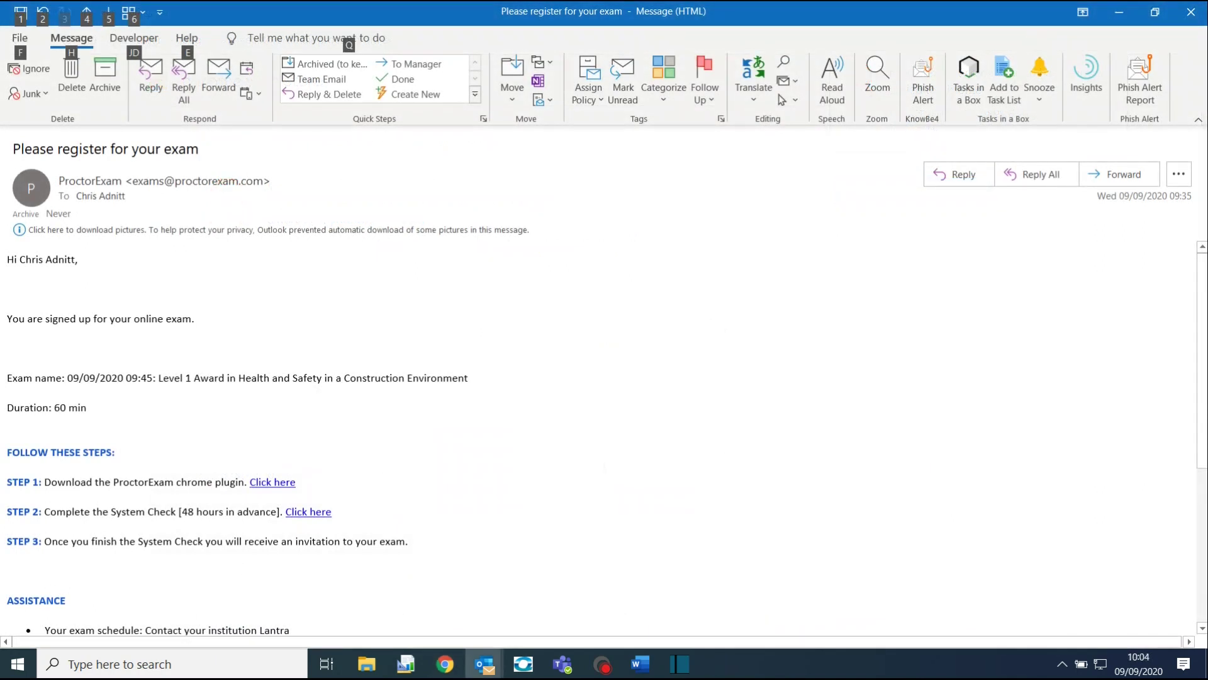
# Scroll down the exam email and copy the STEP 2 system check link
pyautogui.scroll(-5, 604, 440)
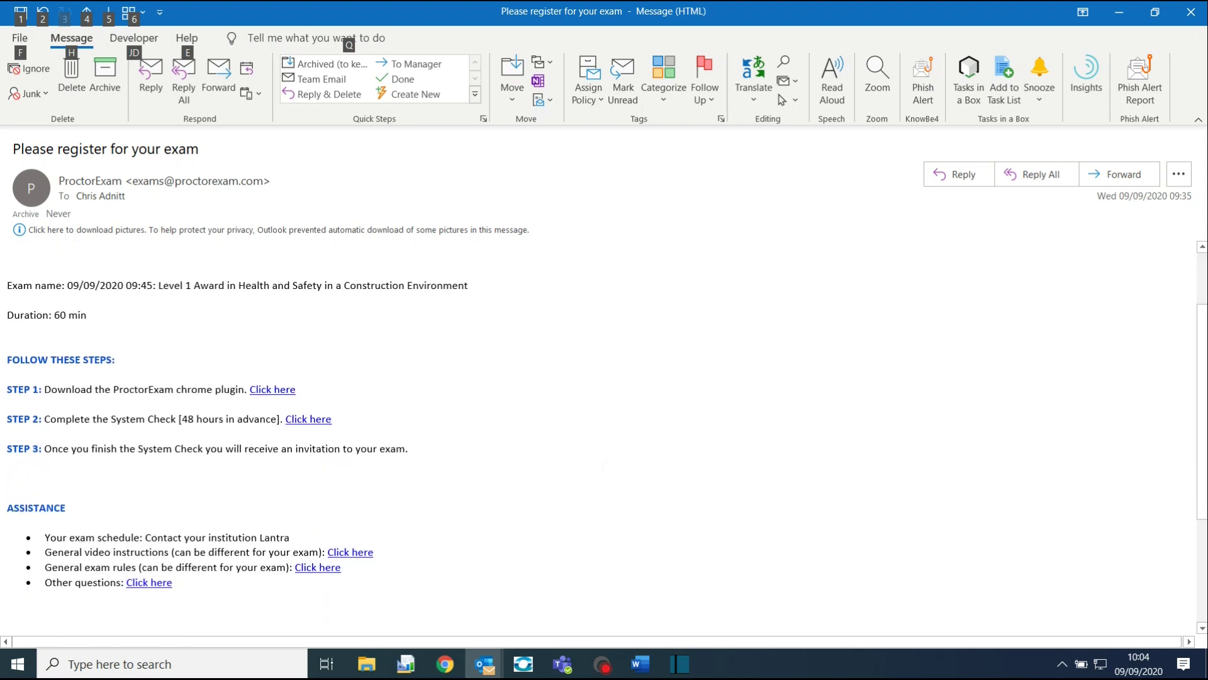
pyautogui.scroll(-2, 605, 441)
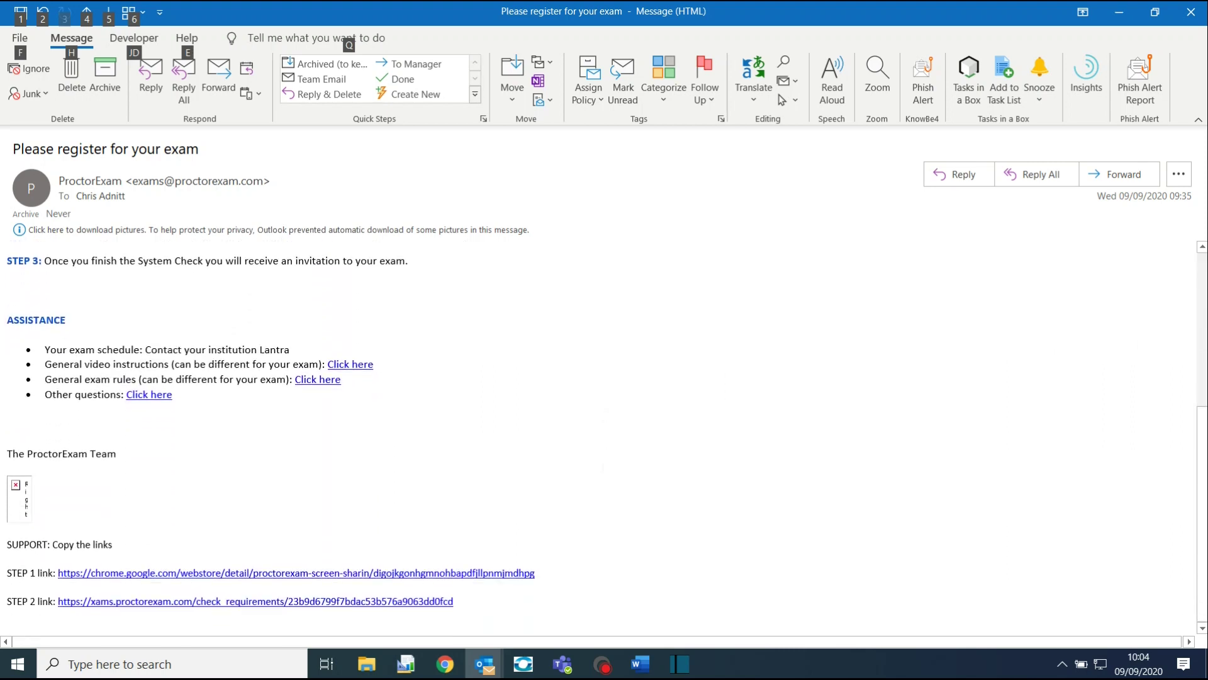
pyautogui.click(58, 603)
pyautogui.moveTo(59, 602); pyautogui.dragTo(454, 608)
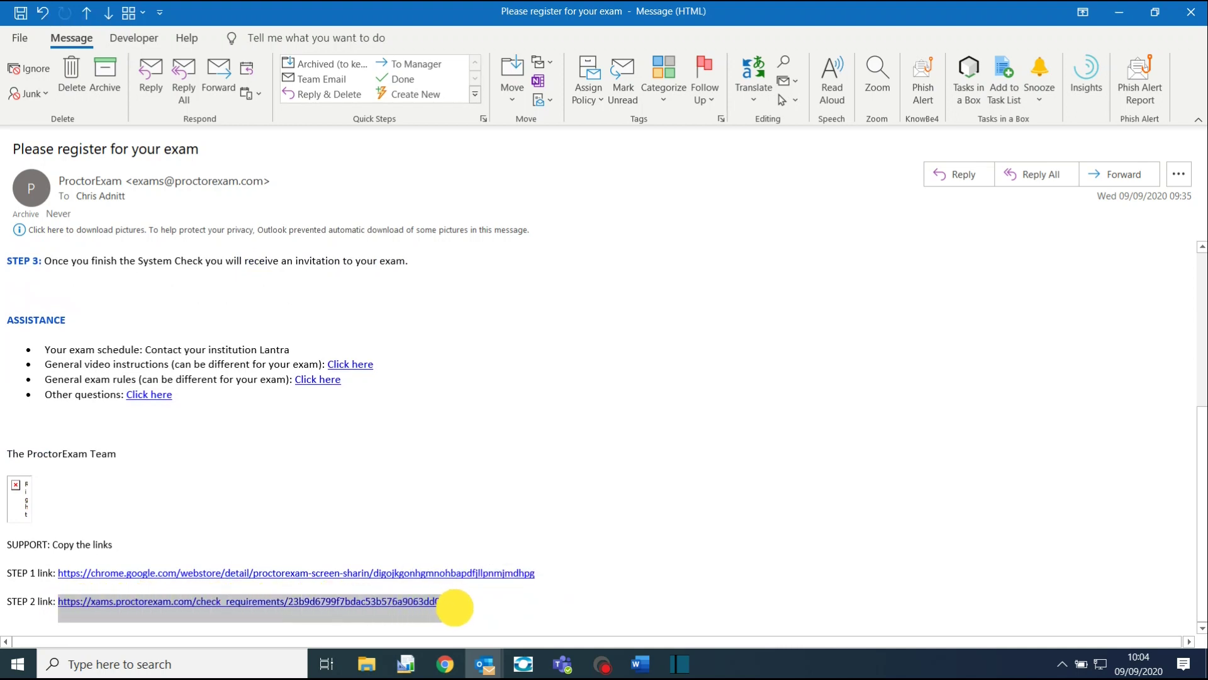
pyautogui.rightClick(434, 607)
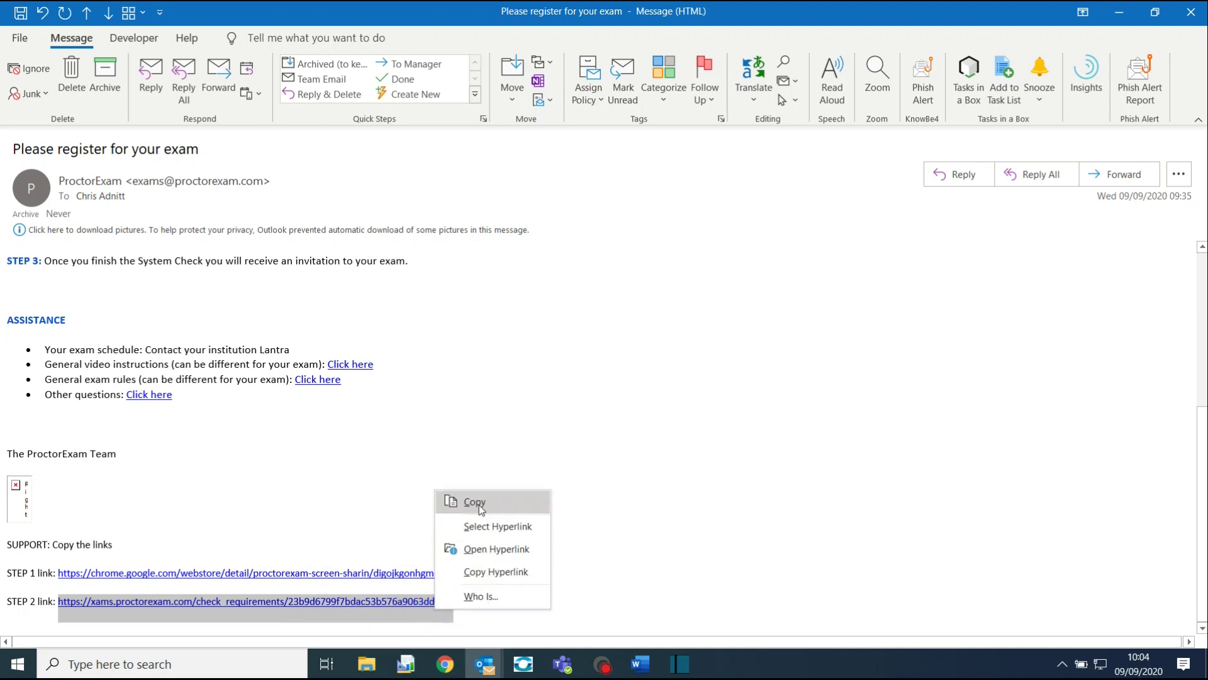
pyautogui.click(479, 505)
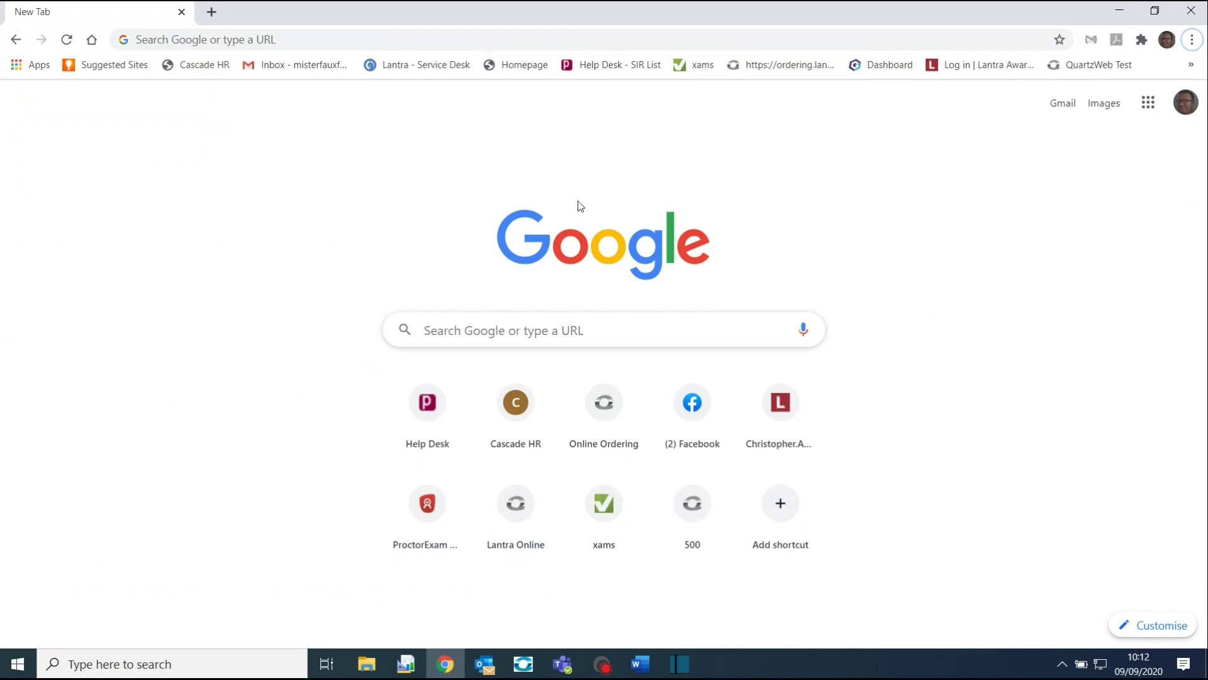
# Paste the STEP 2 link into Chrome's address bar and load the system check page
pyautogui.rightClick(167, 39)
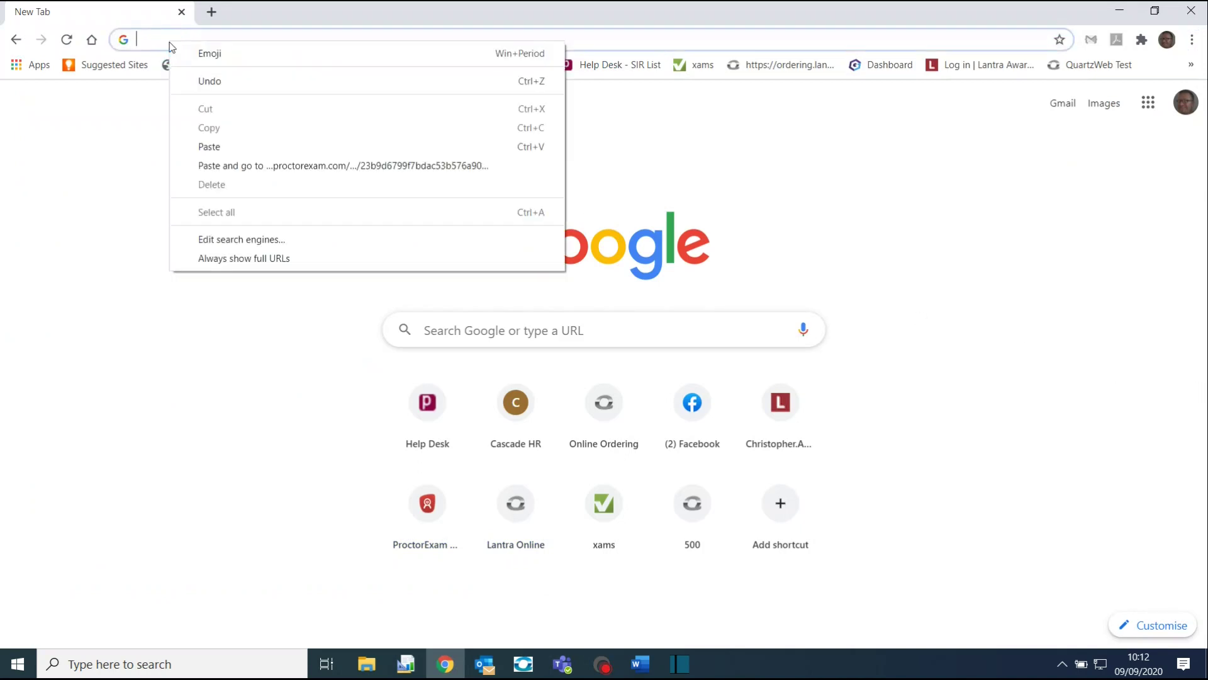
pyautogui.click(214, 147)
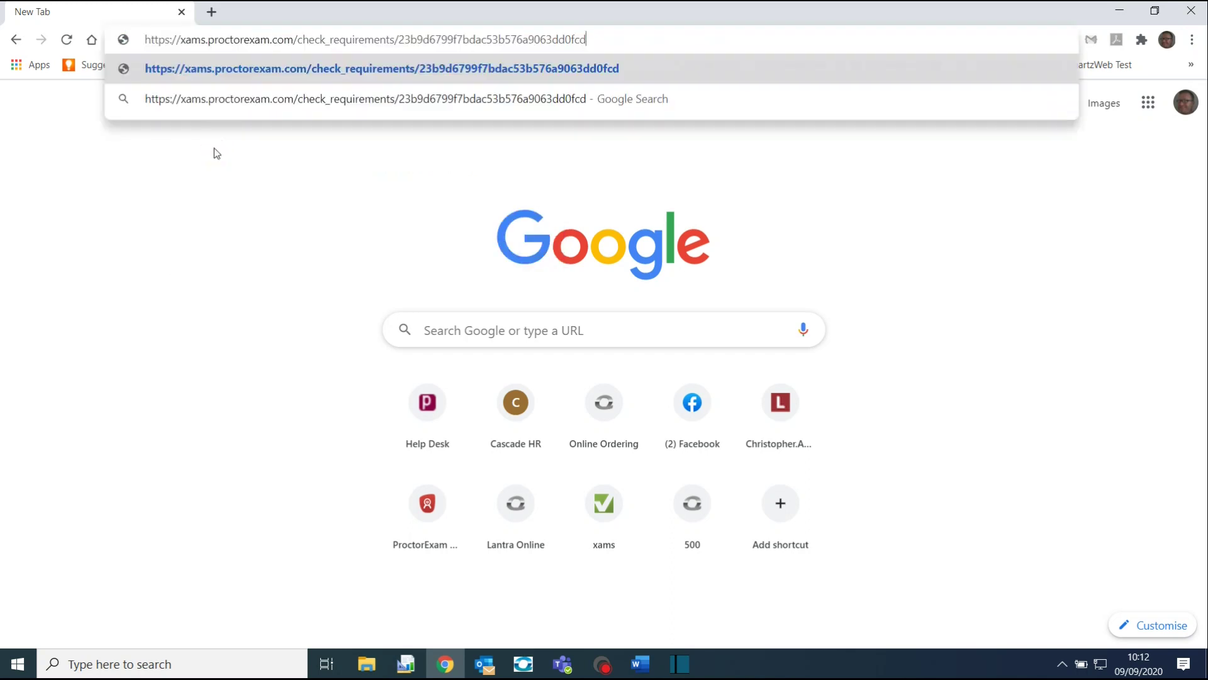
pyautogui.press('Return')
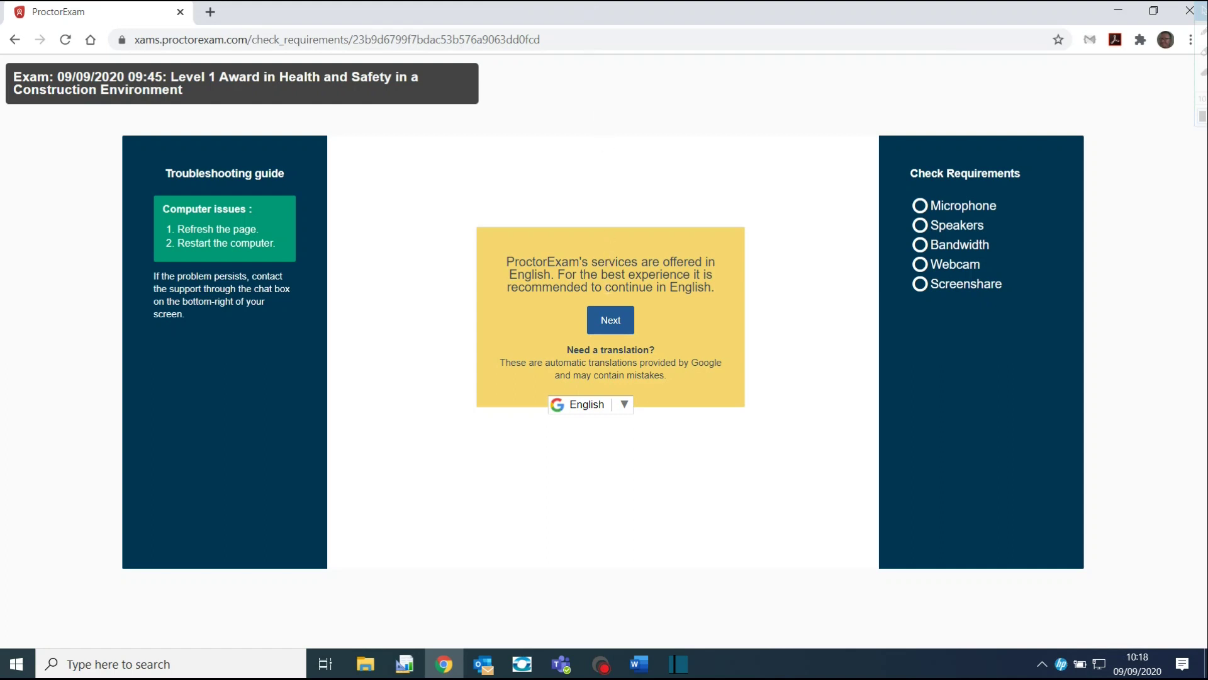
# Start the system test, allow microphone access, and confirm the sample music is audible
pyautogui.click(622, 331)
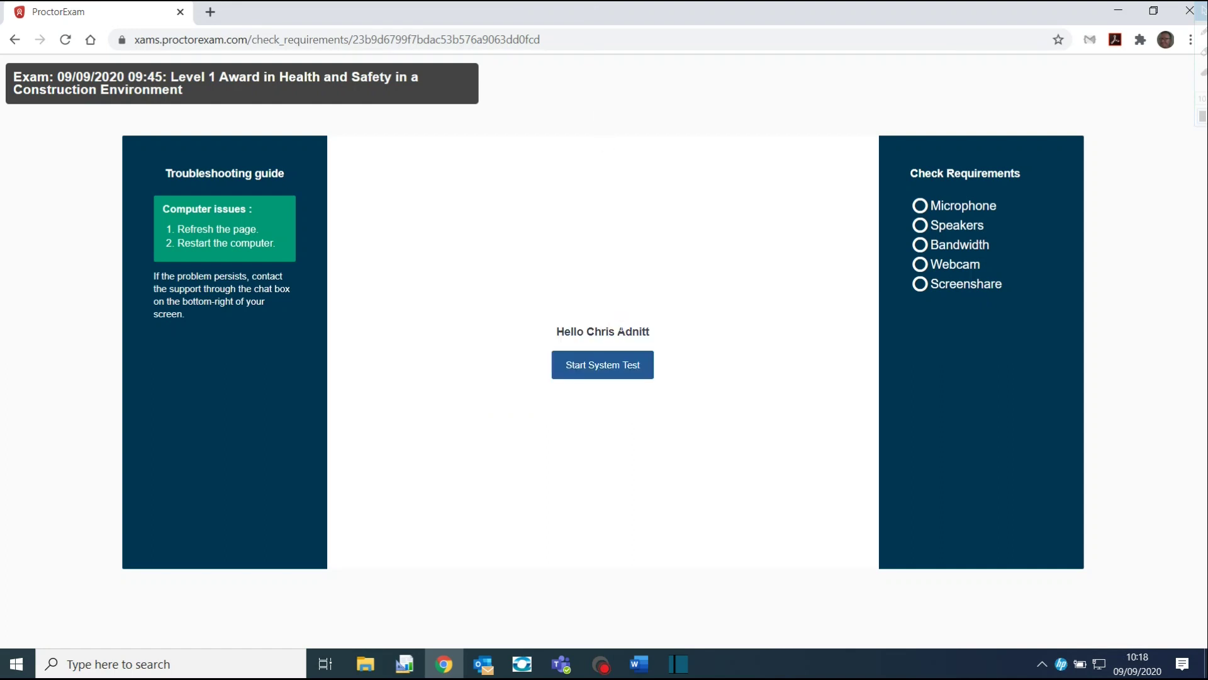
pyautogui.click(628, 378)
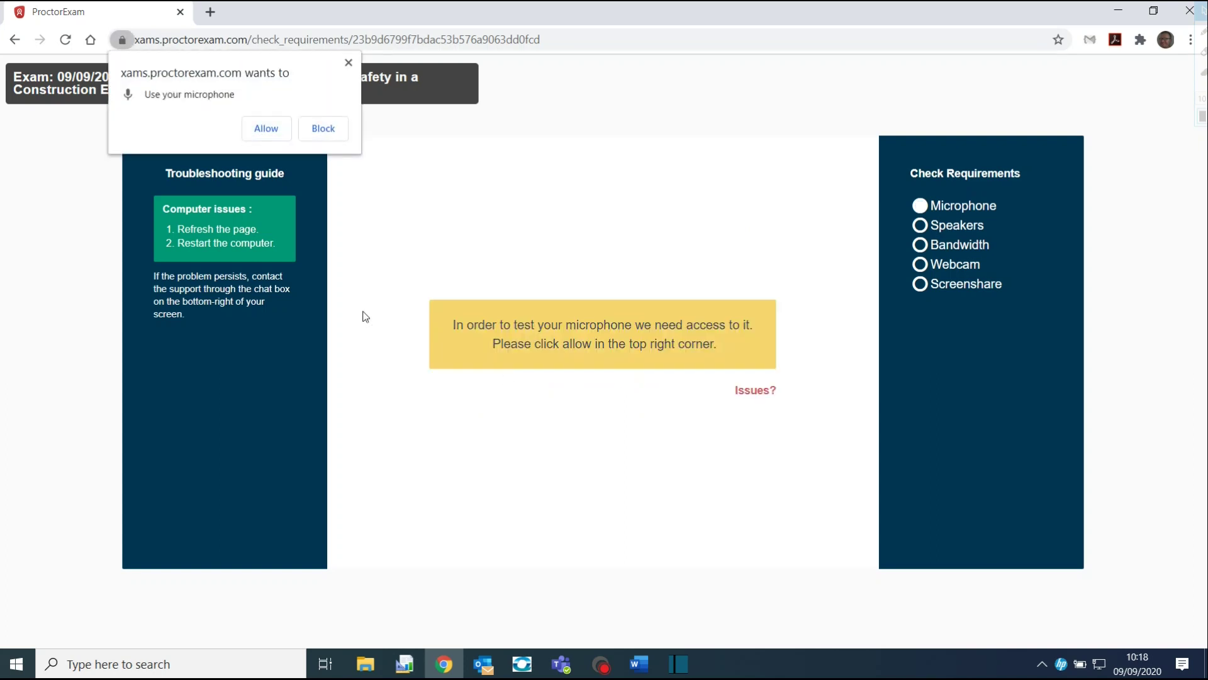
pyautogui.click(272, 129)
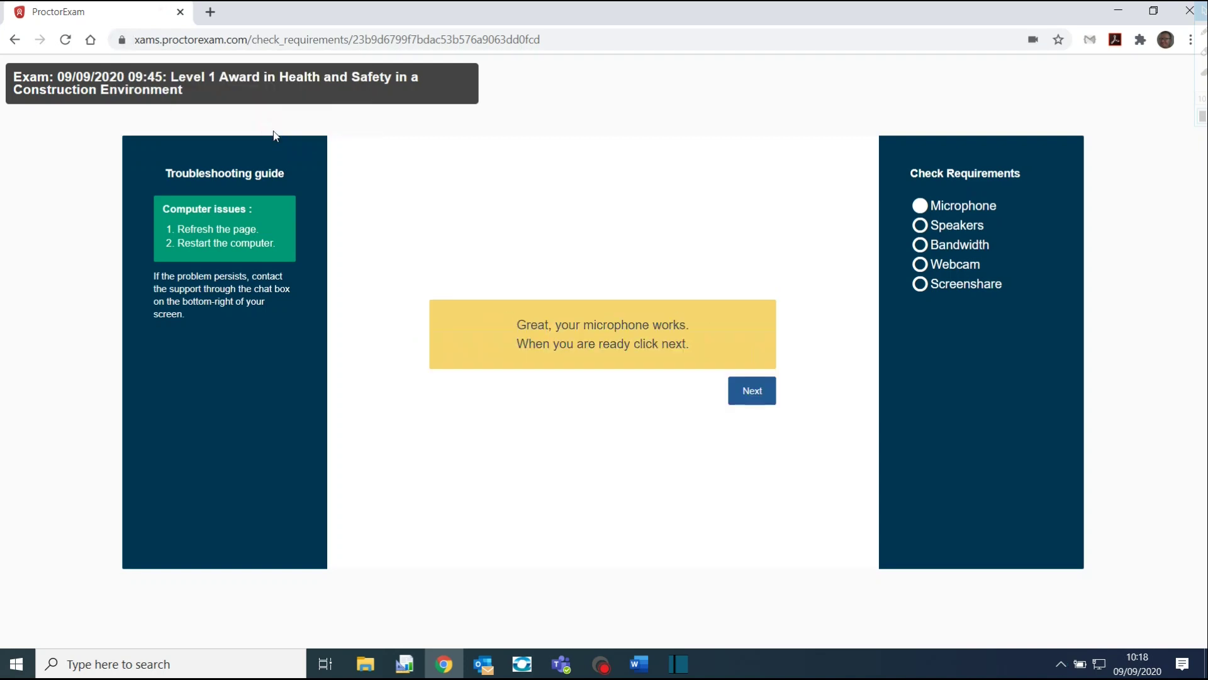
pyautogui.click(740, 391)
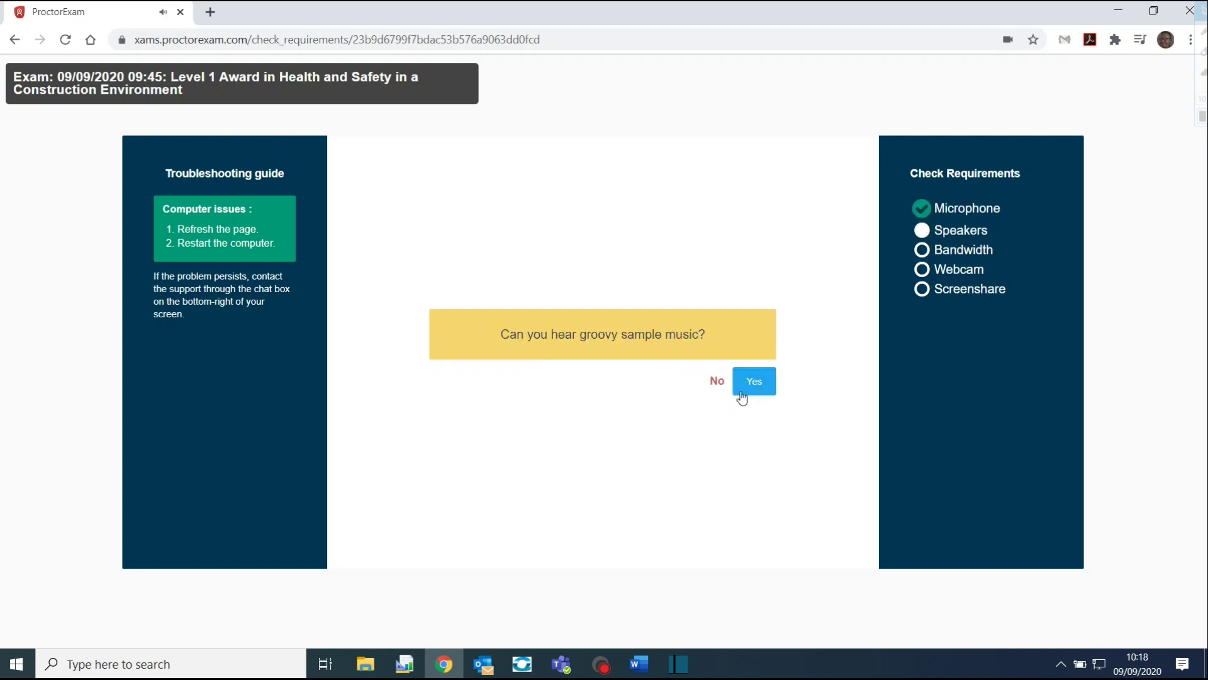
pyautogui.click(773, 390)
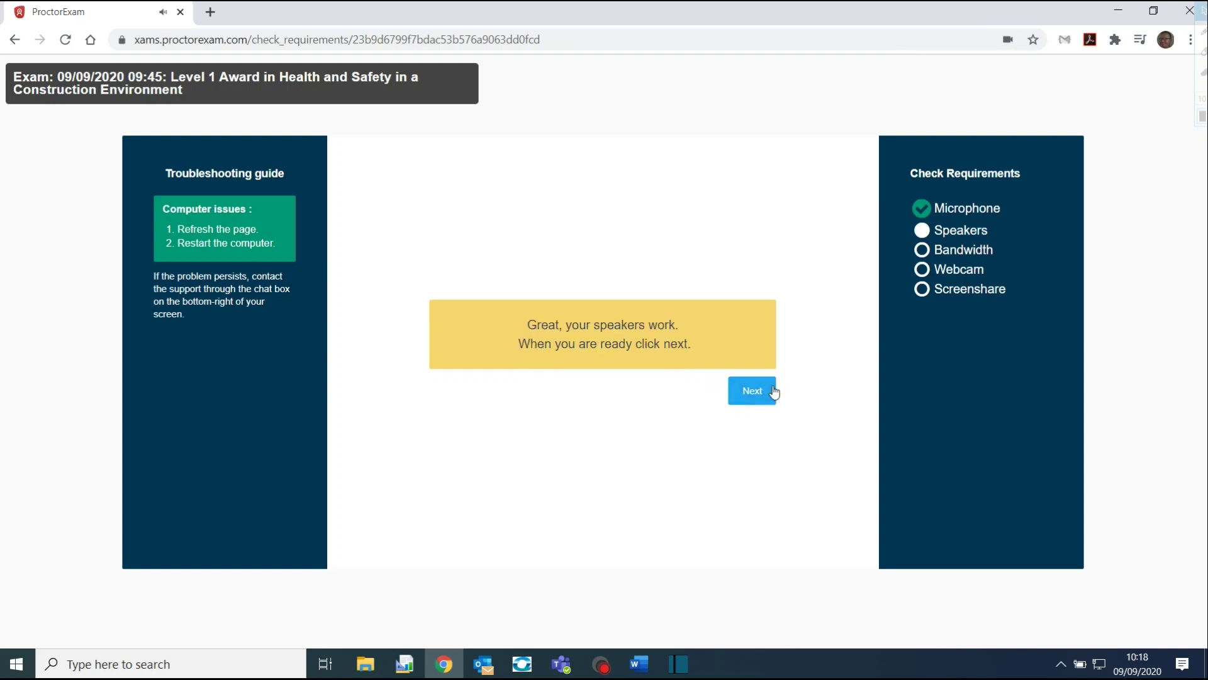
pyautogui.click(773, 392)
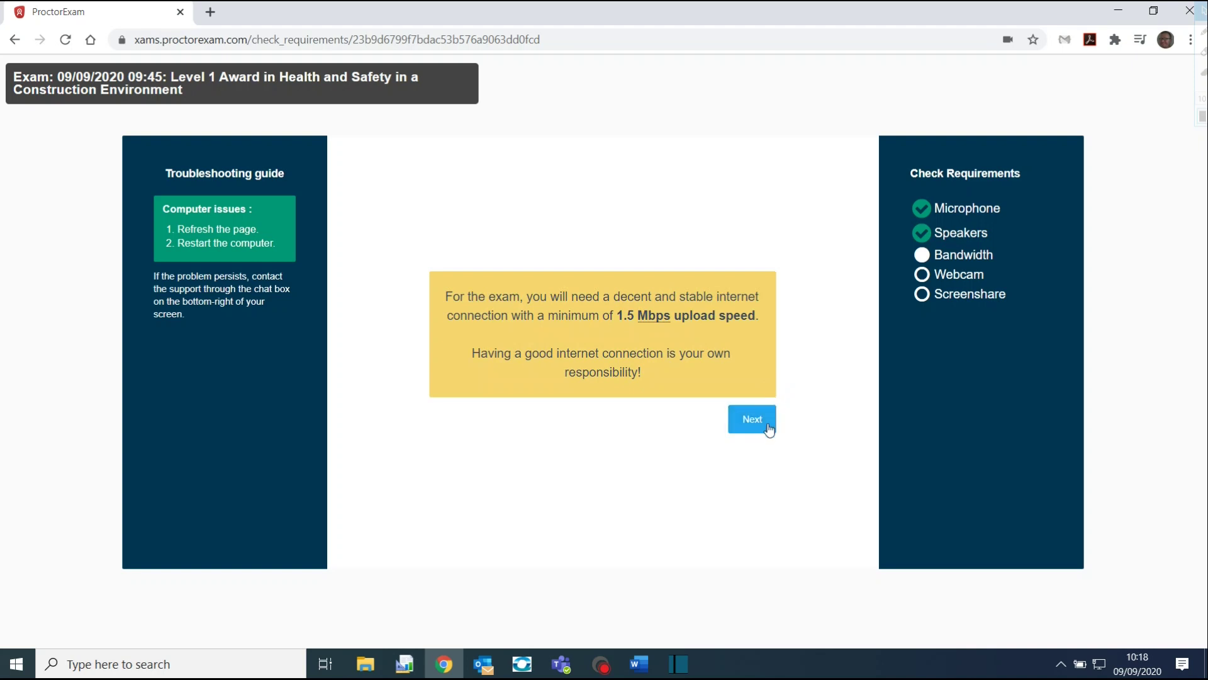
# Allow camera access to pass the Webcam check and continue to screen sharing
pyautogui.click(768, 425)
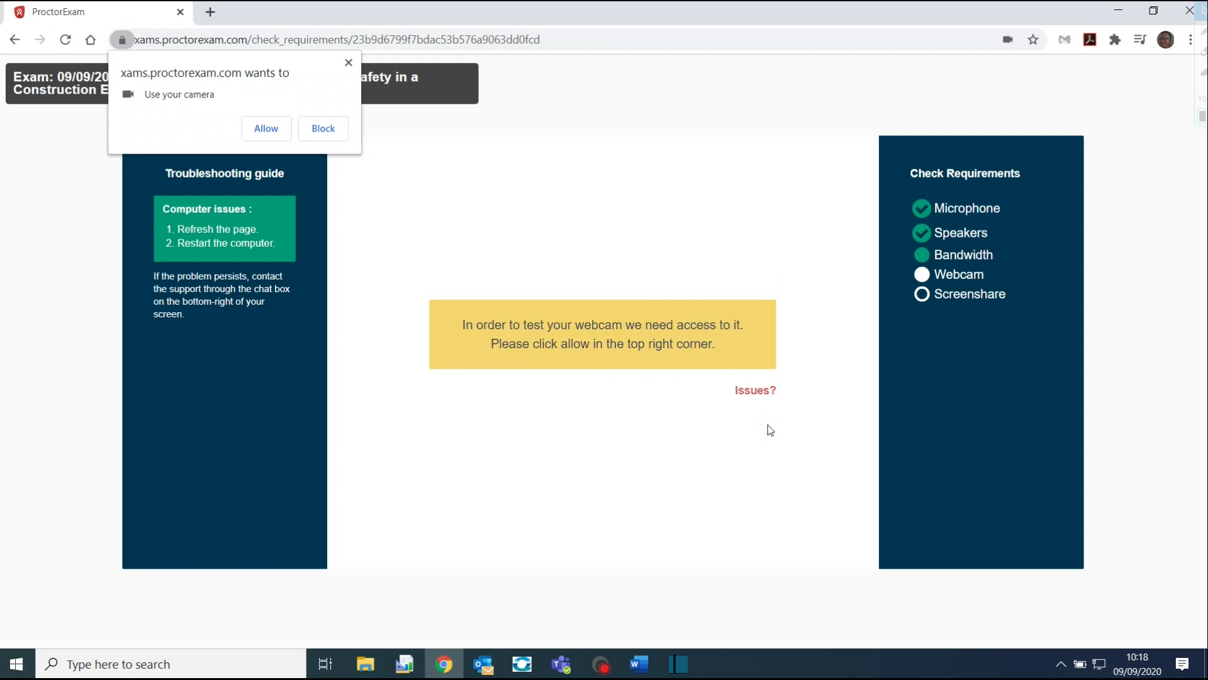
pyautogui.click(267, 129)
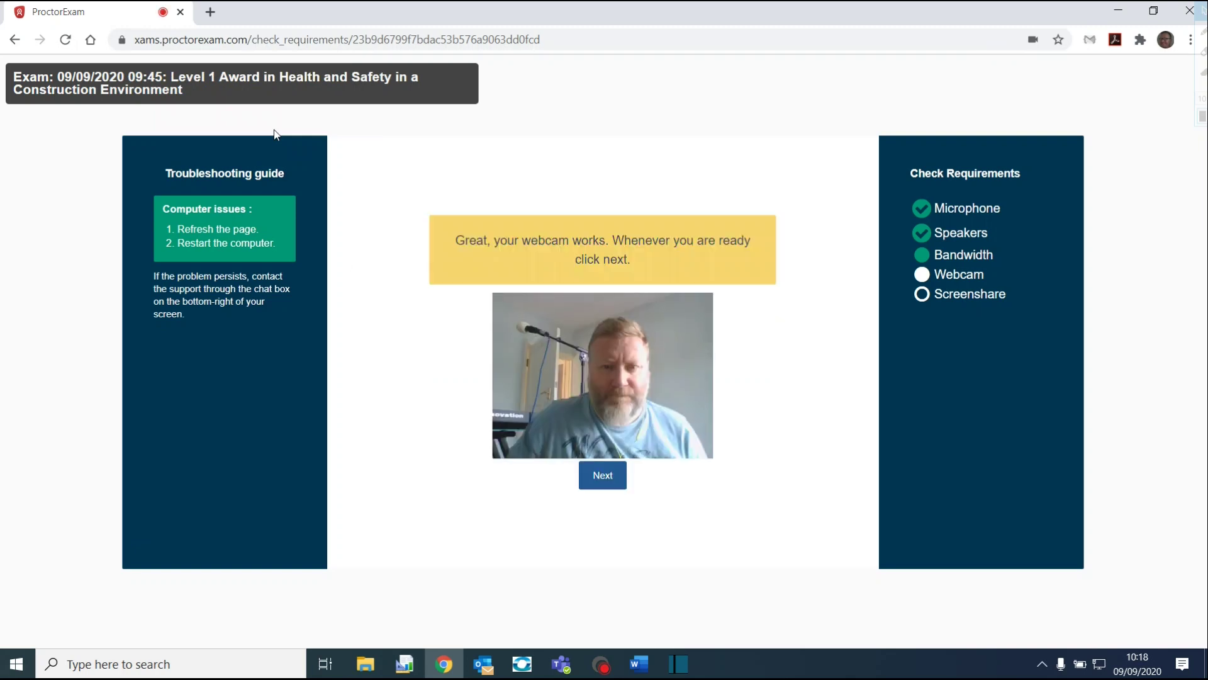
pyautogui.click(614, 482)
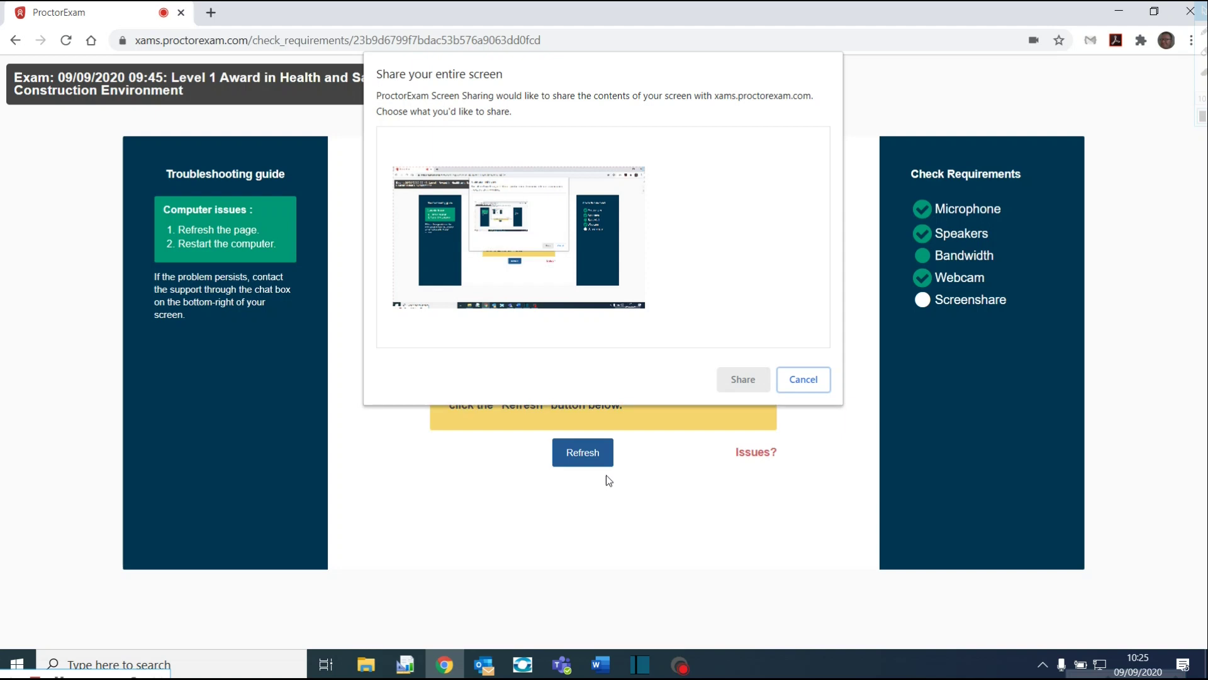
# Share the entire screen and finish the check to complete exam registration
pyautogui.click(517, 260)
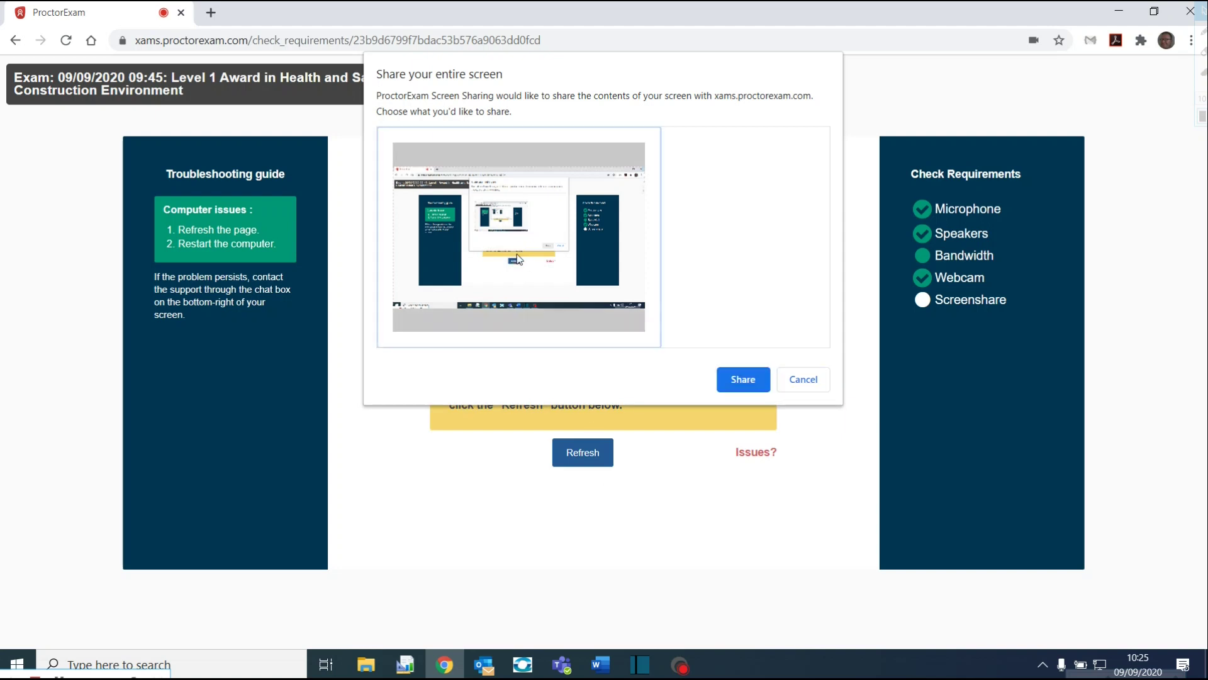
pyautogui.click(743, 379)
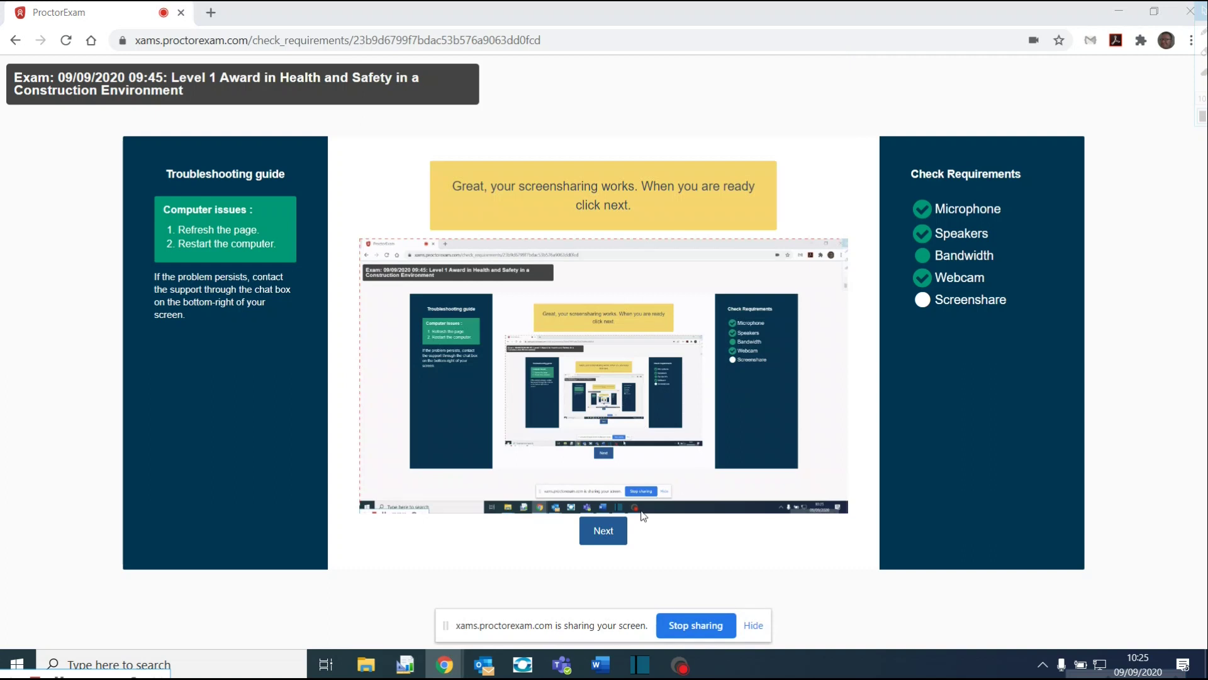
pyautogui.click(622, 537)
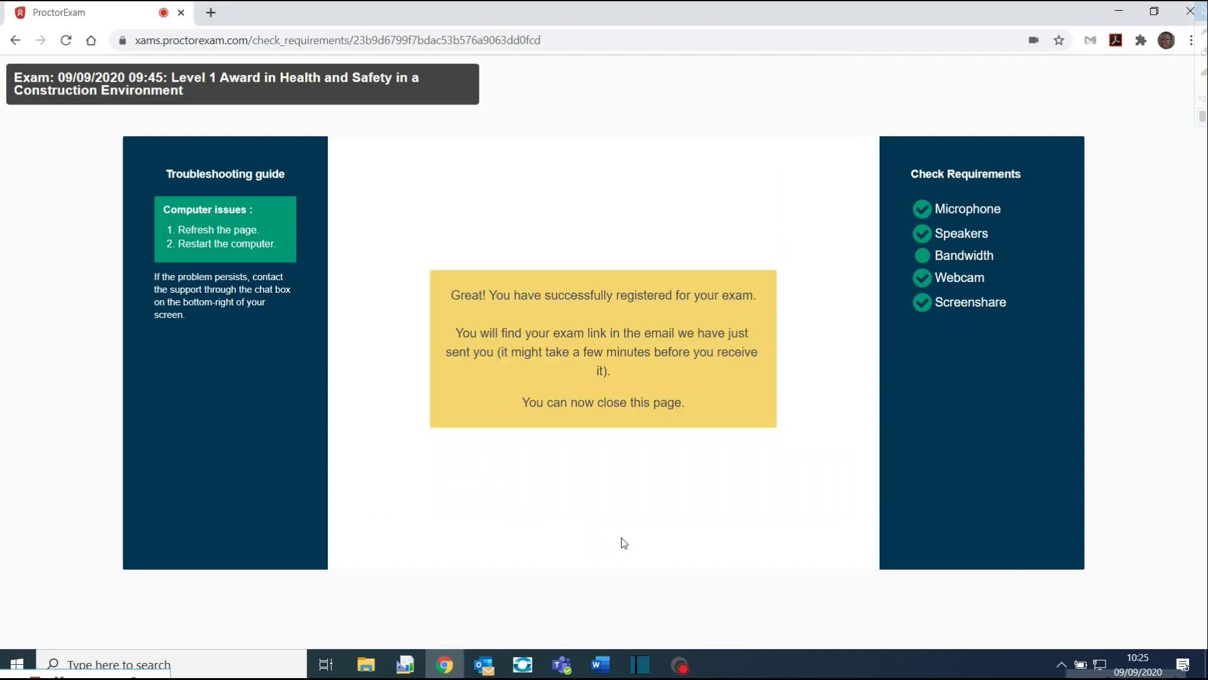